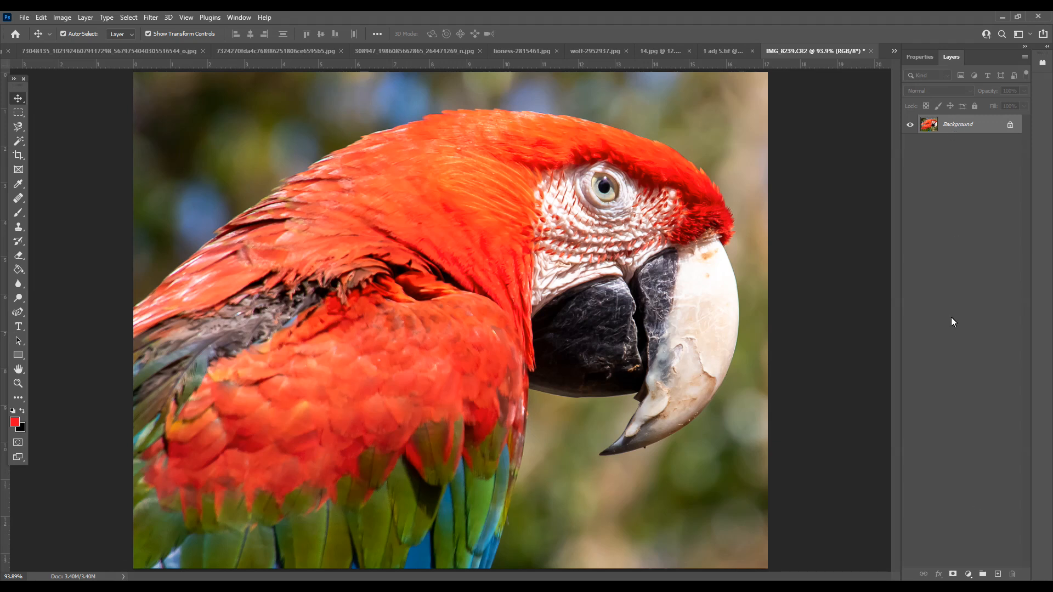
Duplicate the Background layer within the same document, keeping the name Background copy
right_click(956, 127)
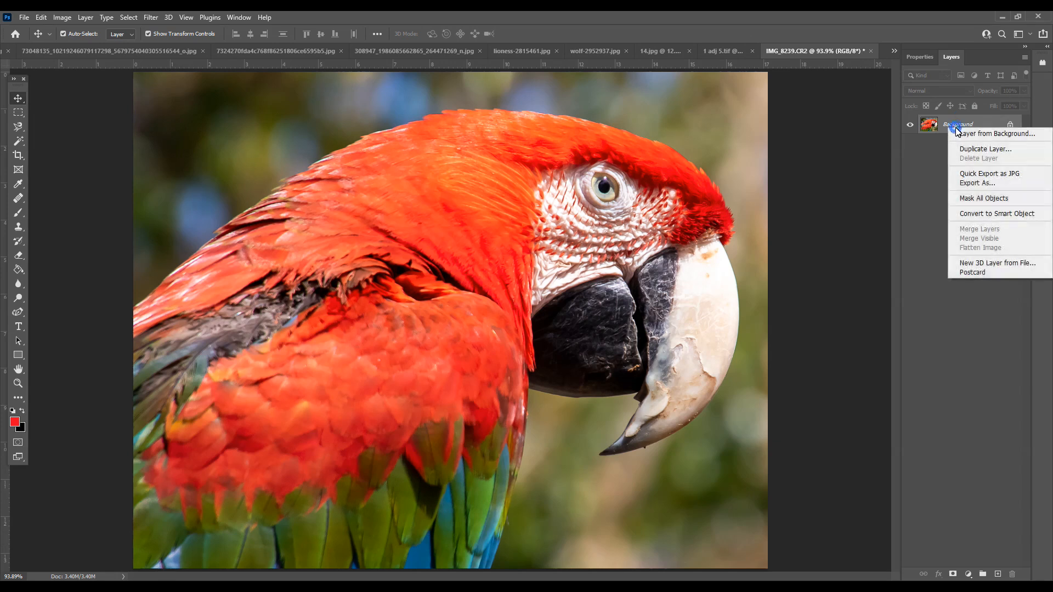
click(976, 150)
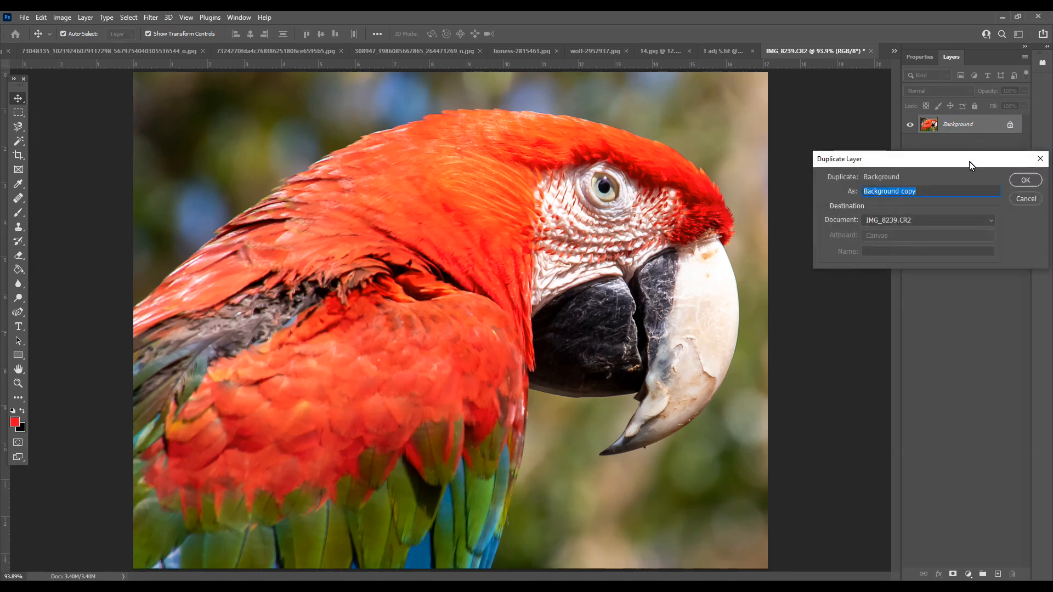
click(1019, 180)
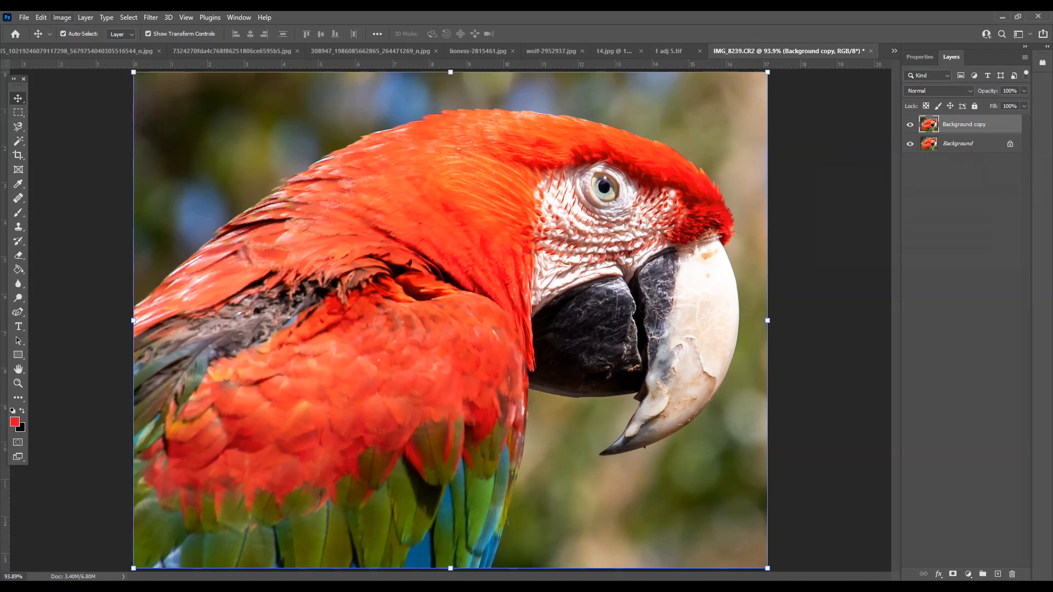
Set the canvas size to extend by 3 inches in width and 3 inches in height, relative to the current size
click(62, 17)
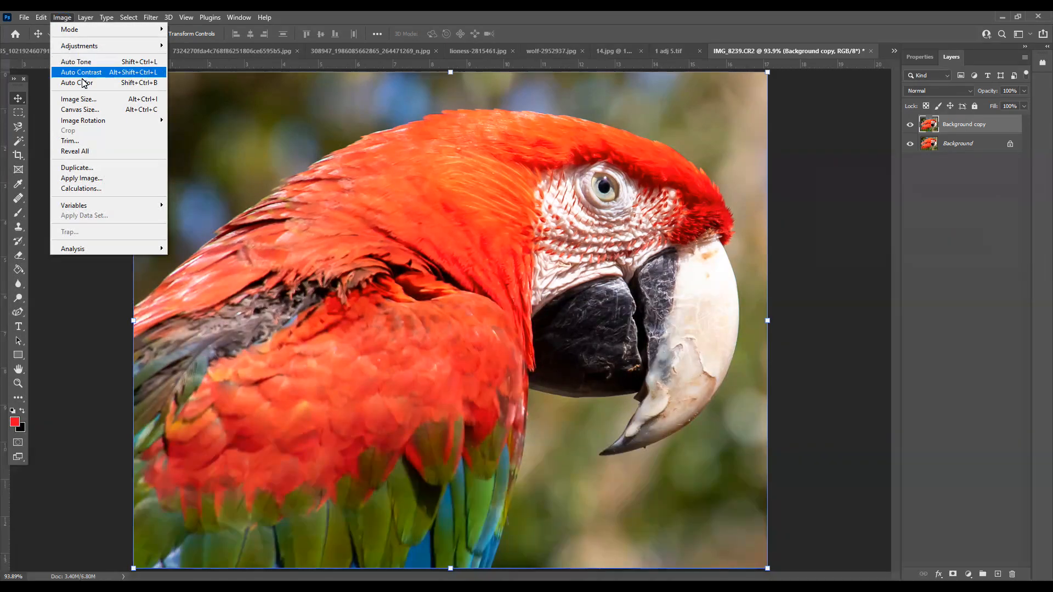
click(116, 114)
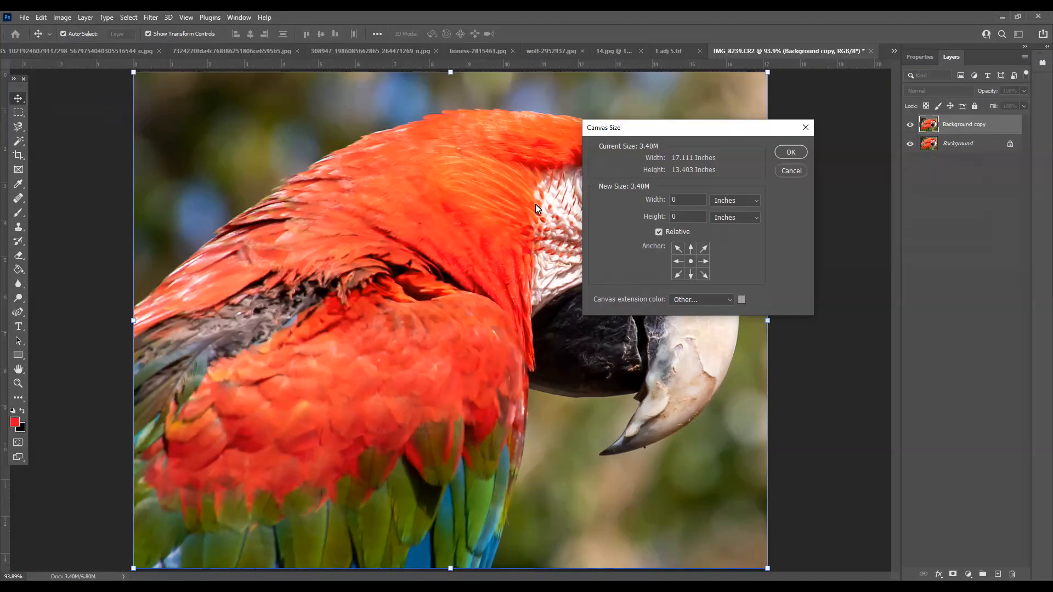
drag(694, 133, 763, 118)
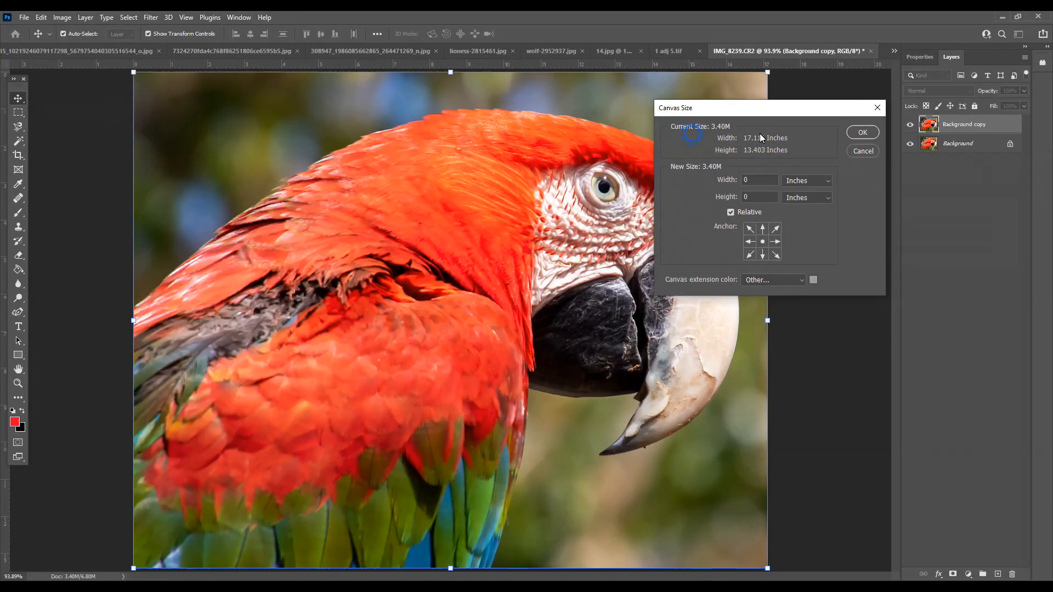
click(731, 212)
click(731, 213)
double_click(758, 196)
text(3)
Choose a neutral mid-grey as the canvas extension color and apply the new canvas size
click(814, 281)
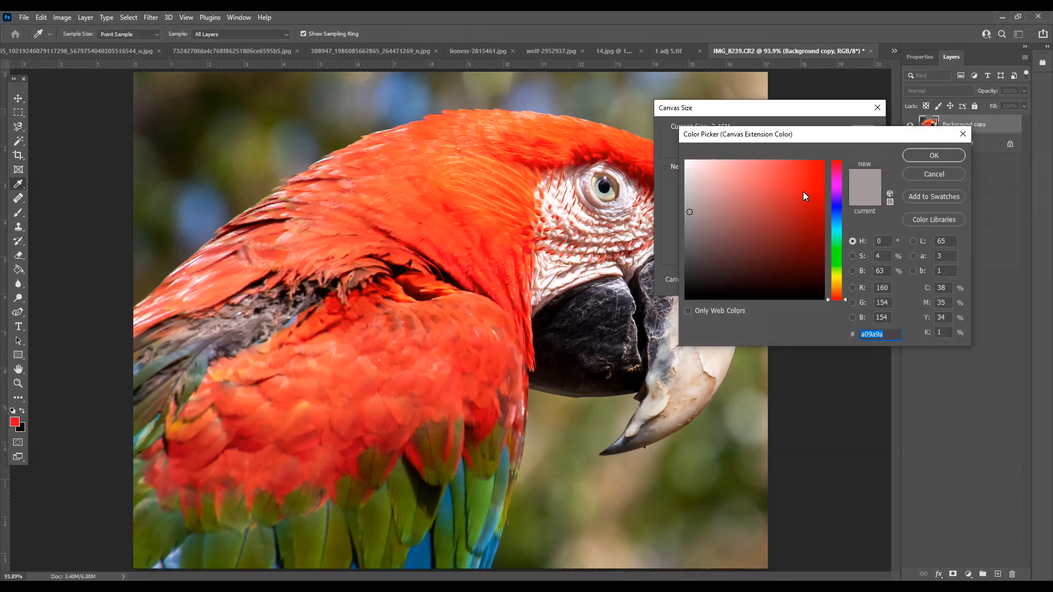
click(810, 165)
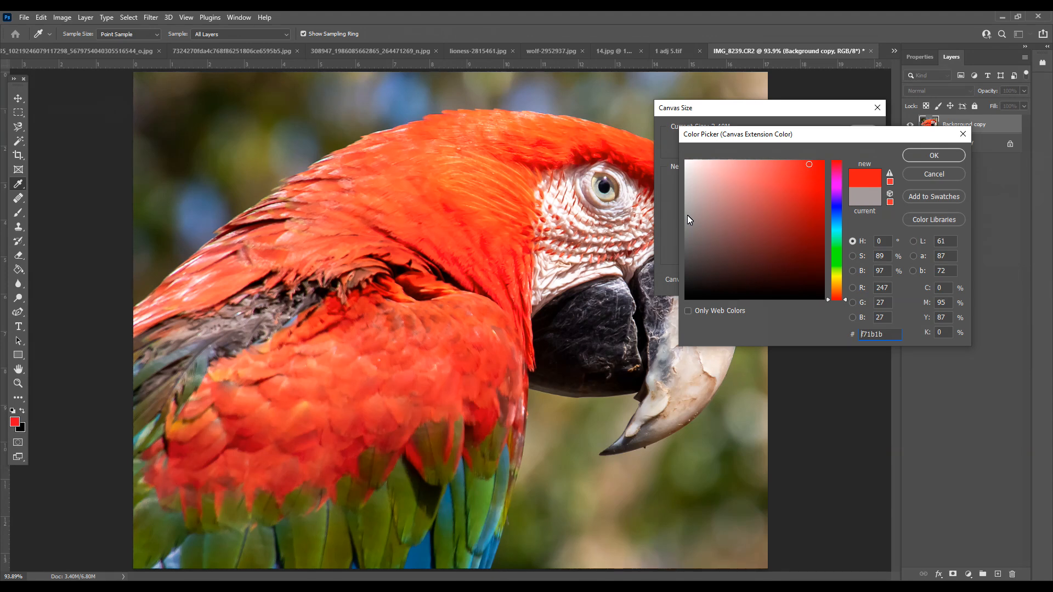
click(688, 230)
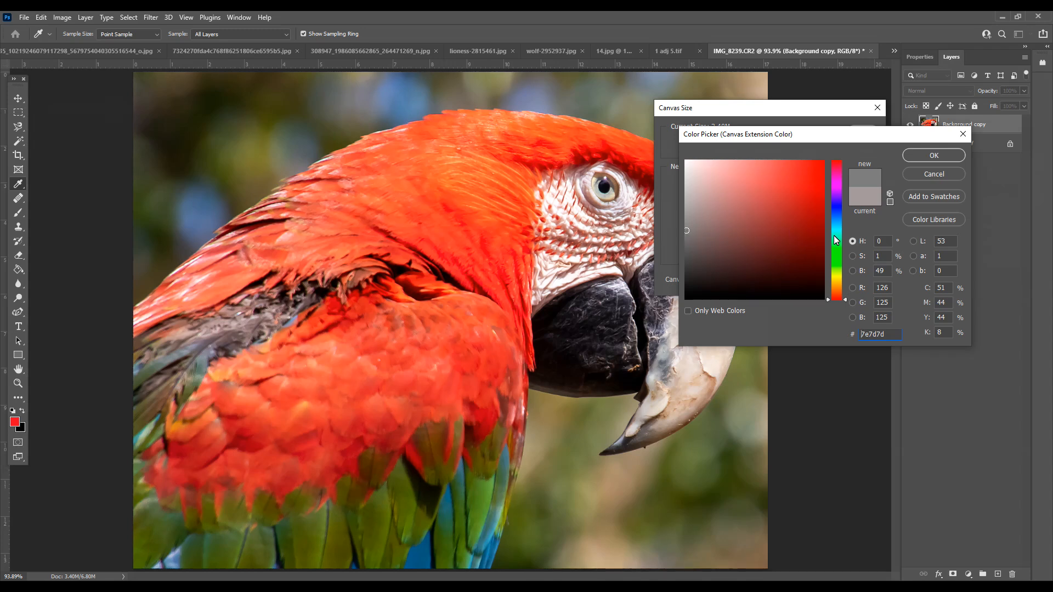
click(841, 209)
click(701, 179)
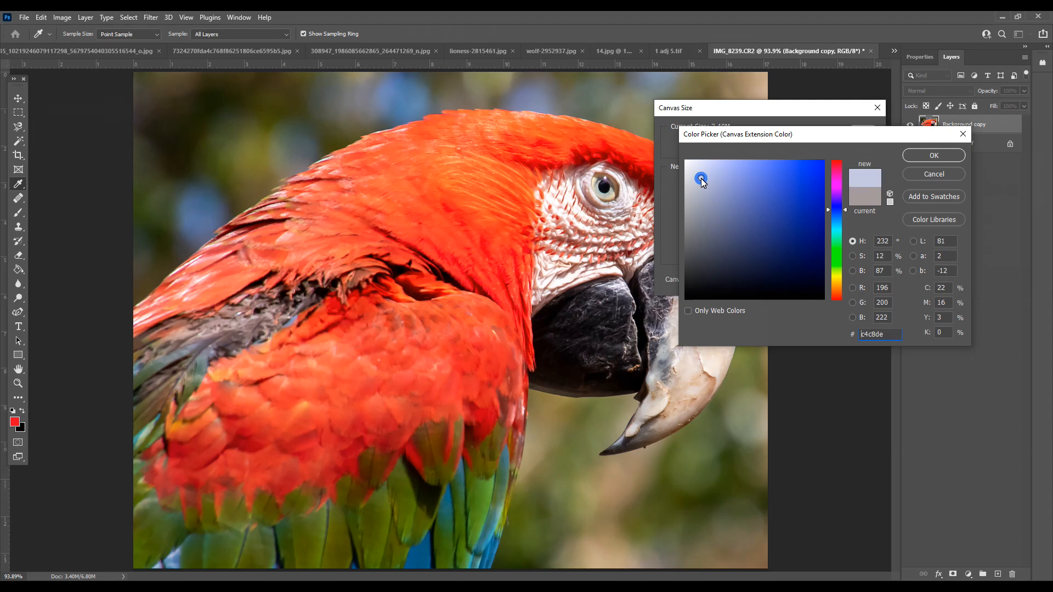
click(707, 175)
click(686, 223)
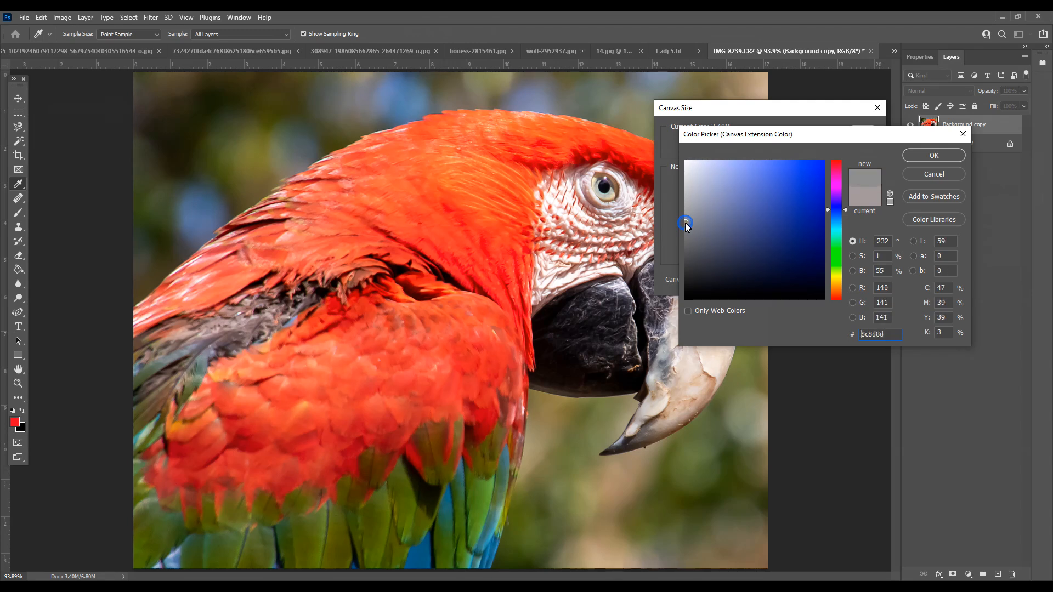
click(686, 225)
click(686, 226)
click(927, 156)
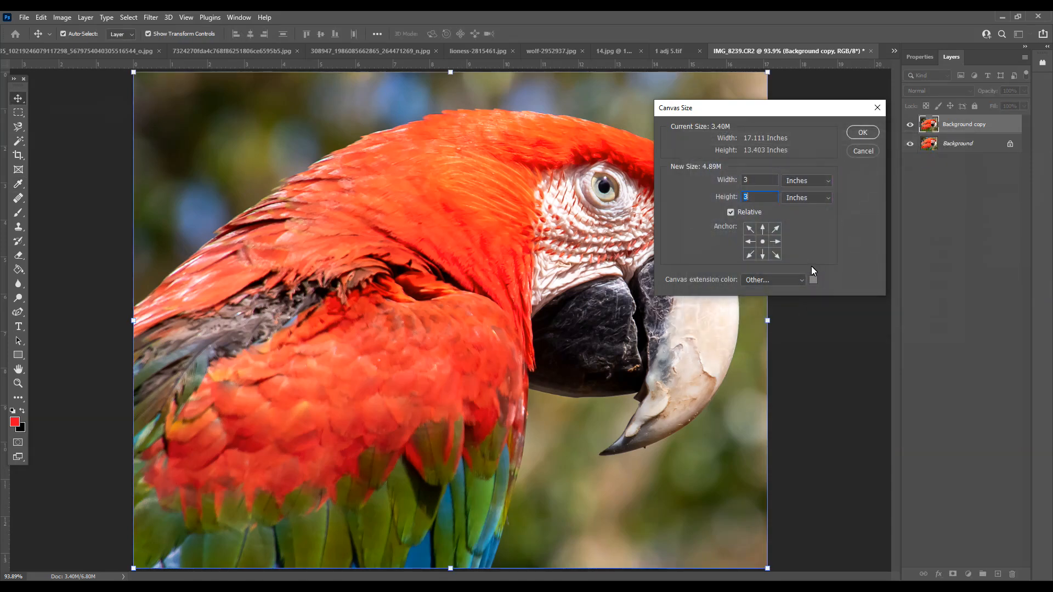
click(862, 133)
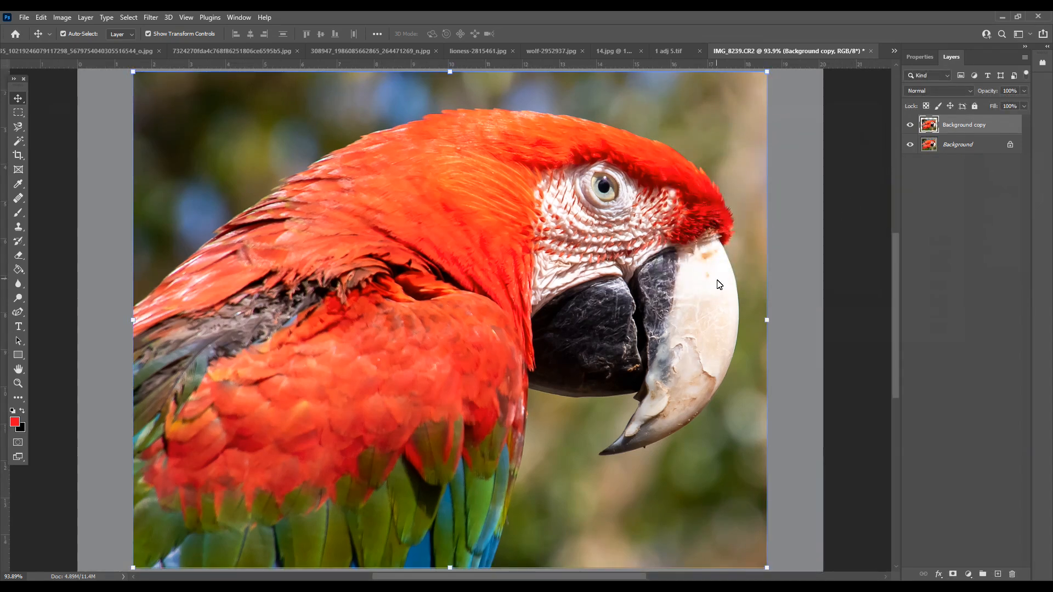
click(187, 18)
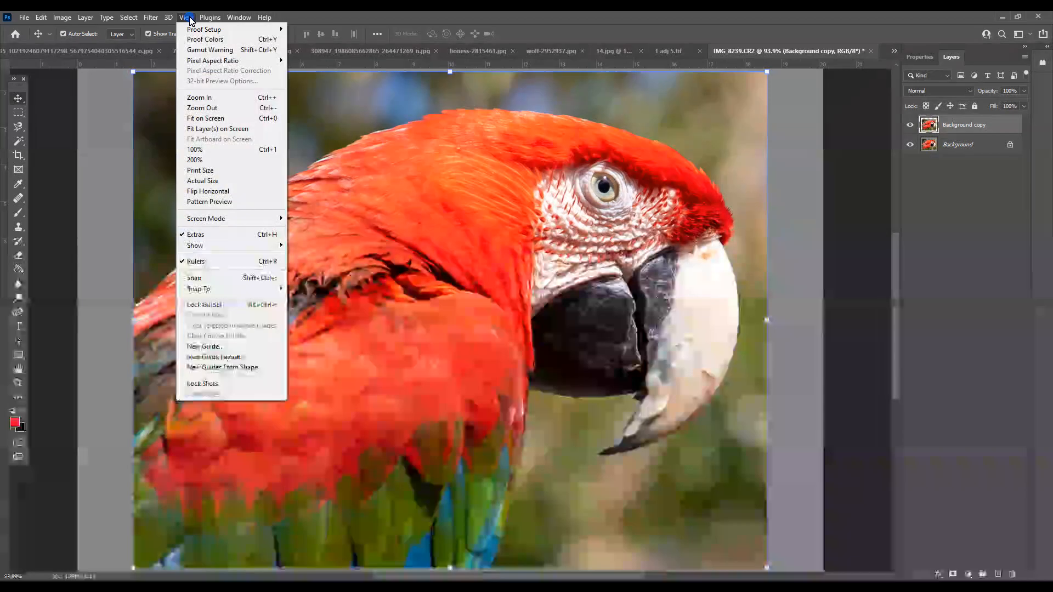
click(197, 118)
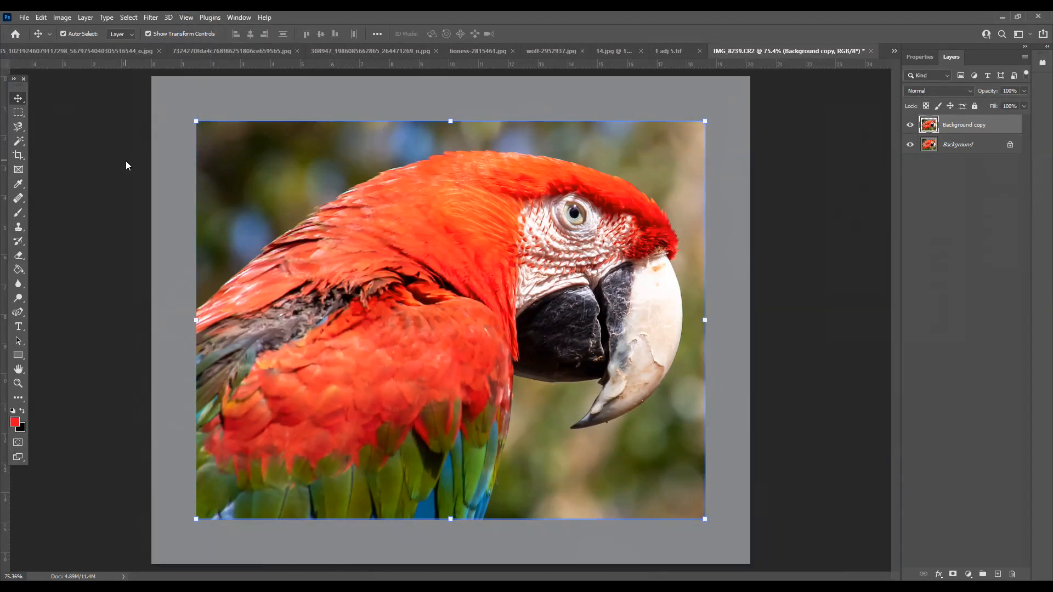
Start a Gaussian Blur on the Background copy layer with a radius of 4.8 pixels
click(77, 131)
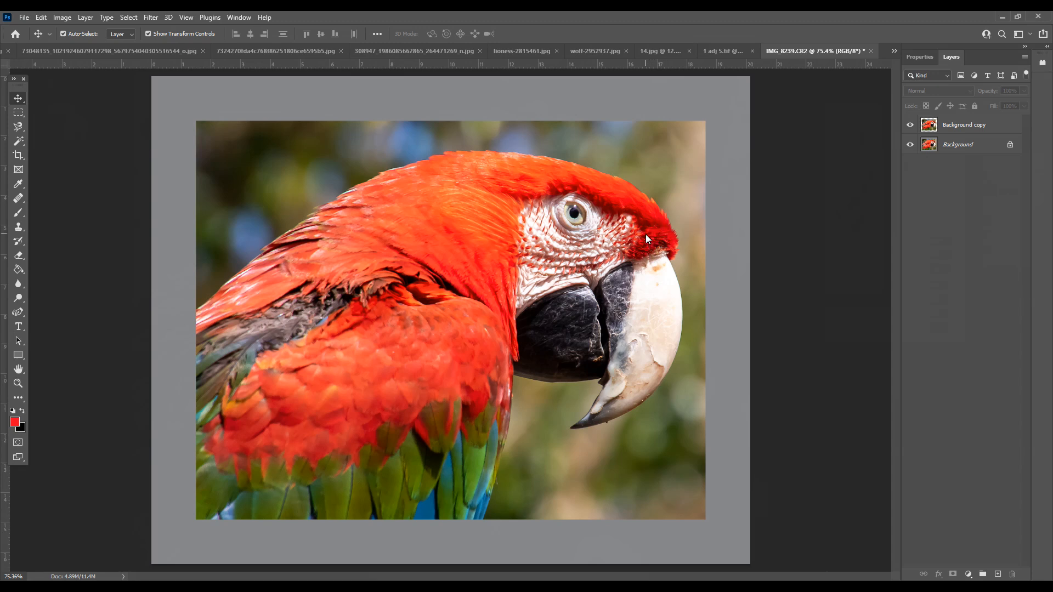
click(151, 18)
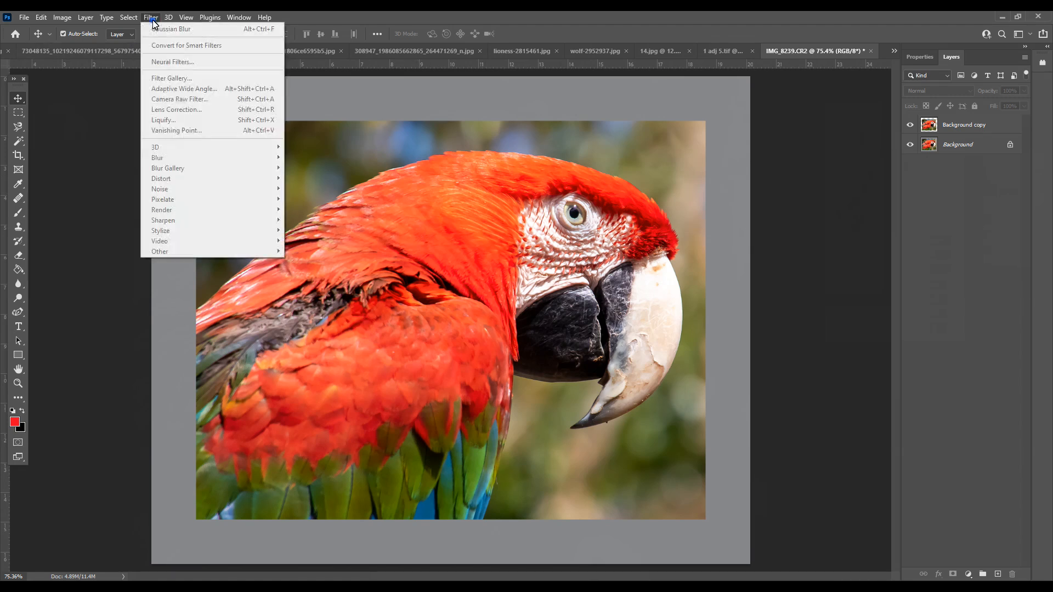
click(22, 99)
click(961, 127)
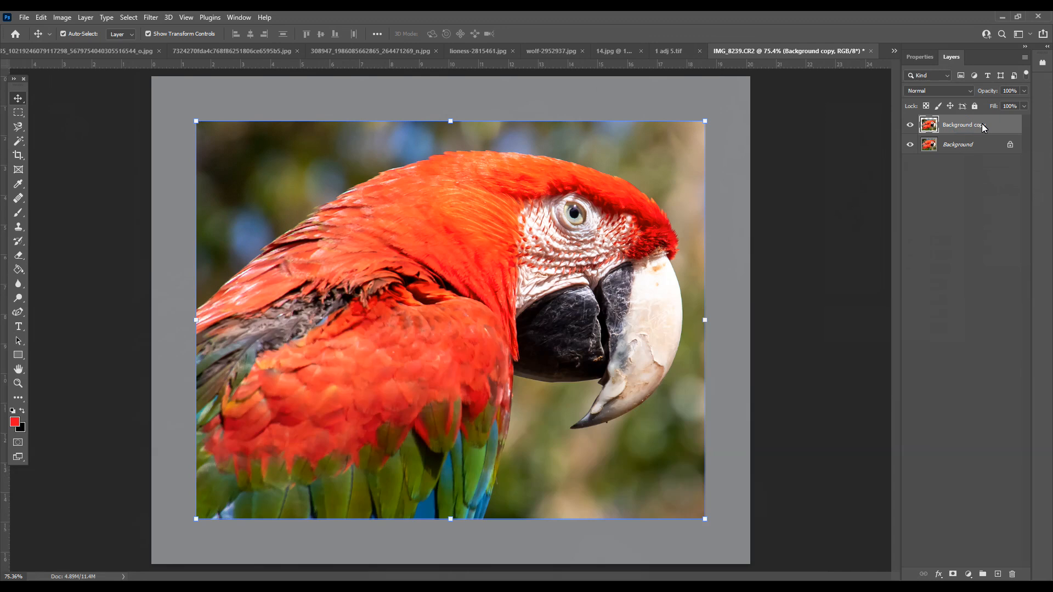
click(151, 17)
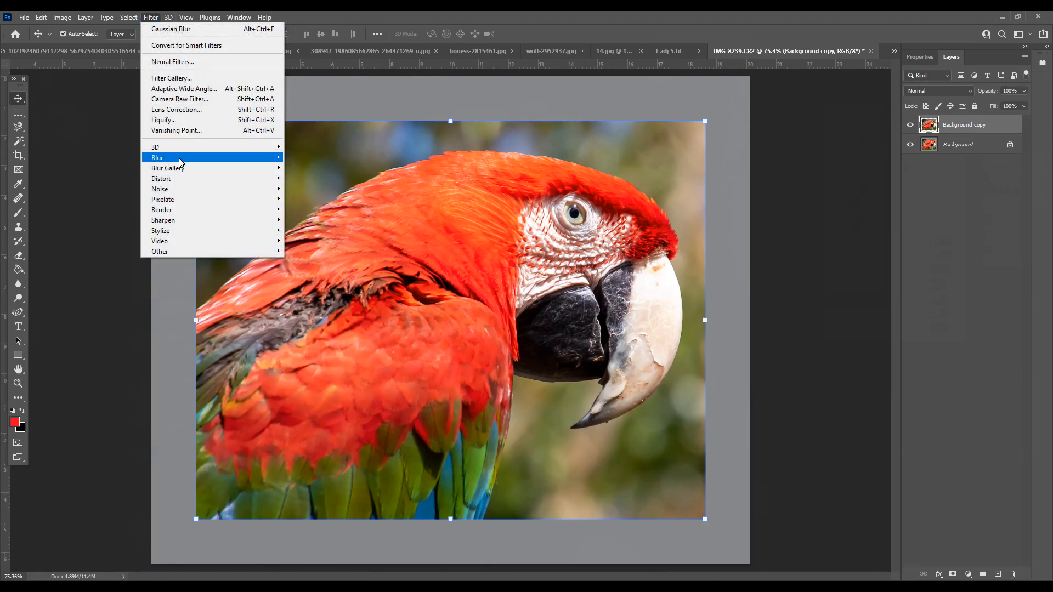
mouse_move(180, 160)
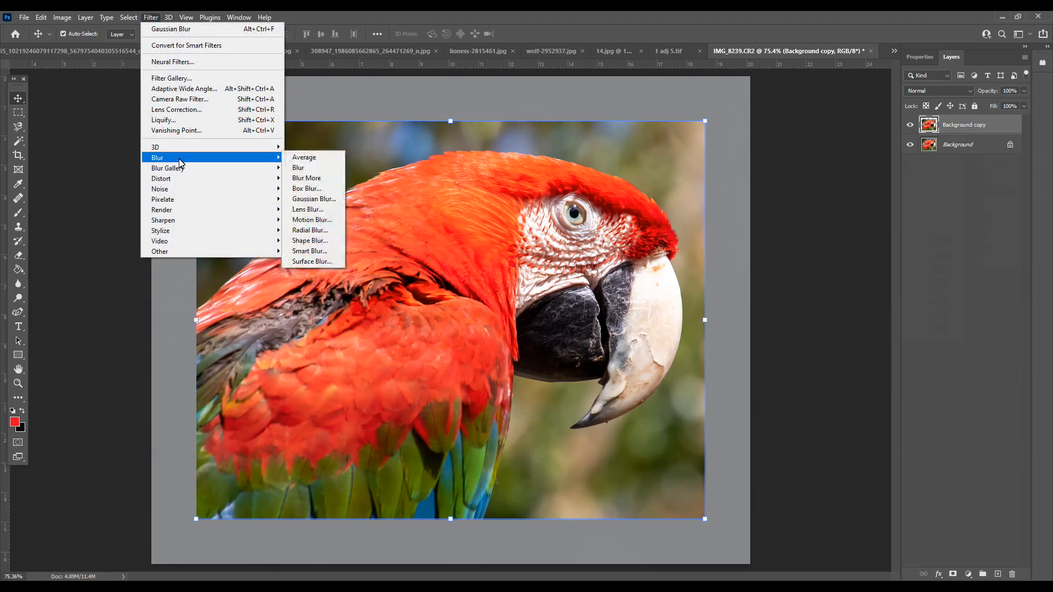
click(314, 199)
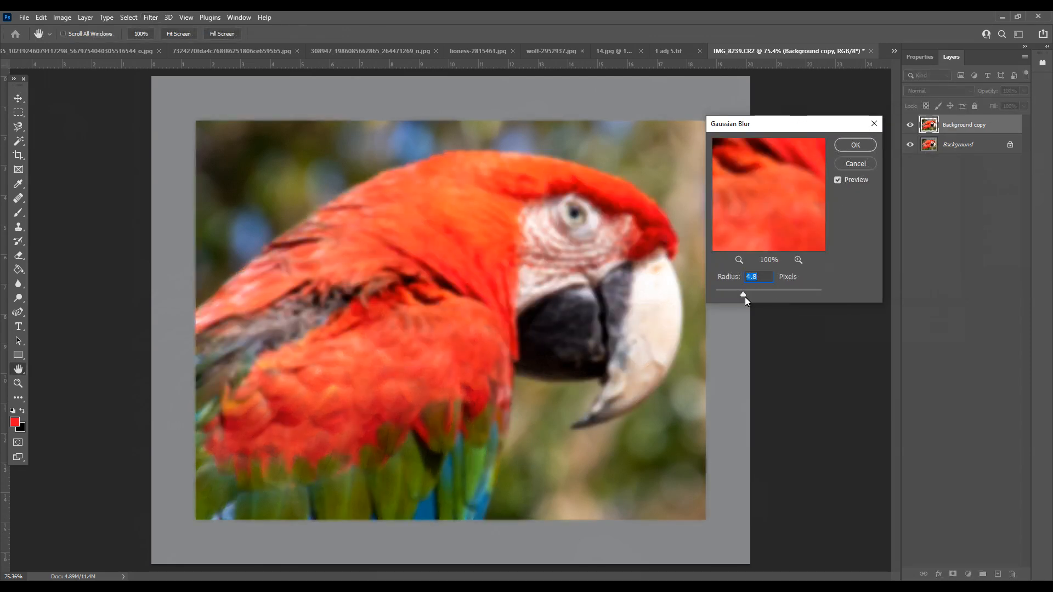
mouse_move(759, 294)
mouse_down()
mouse_move(787, 297)
mouse_move(716, 299)
mouse_move(744, 294)
mouse_up()
Compare the image with and without the blur, and apply the Gaussian Blur at a radius of 4.4 pixels
click(839, 179)
click(838, 180)
click(838, 180)
click(838, 180)
click(838, 180)
click(838, 179)
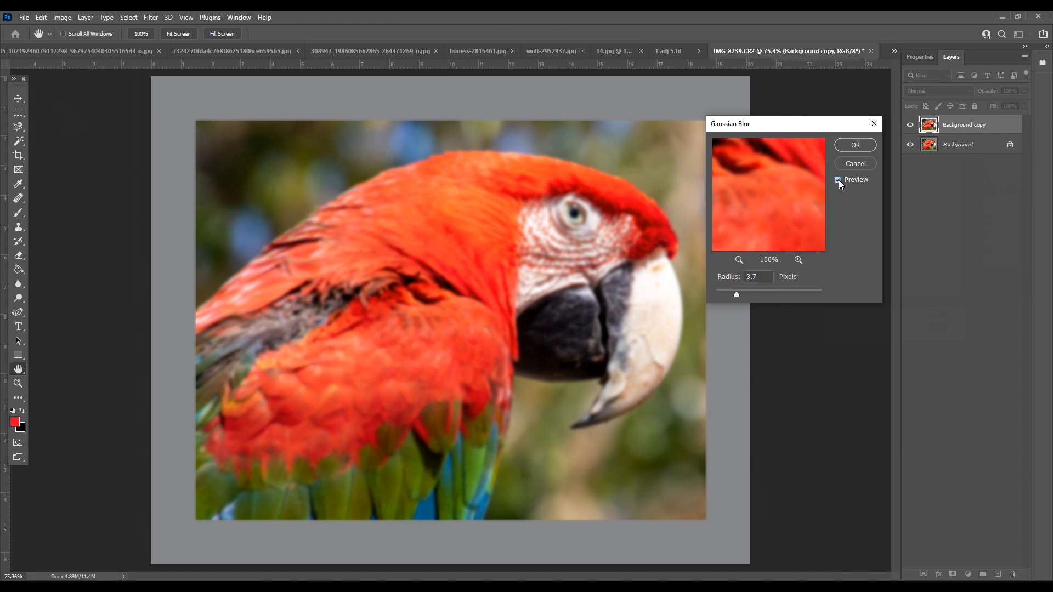
click(840, 181)
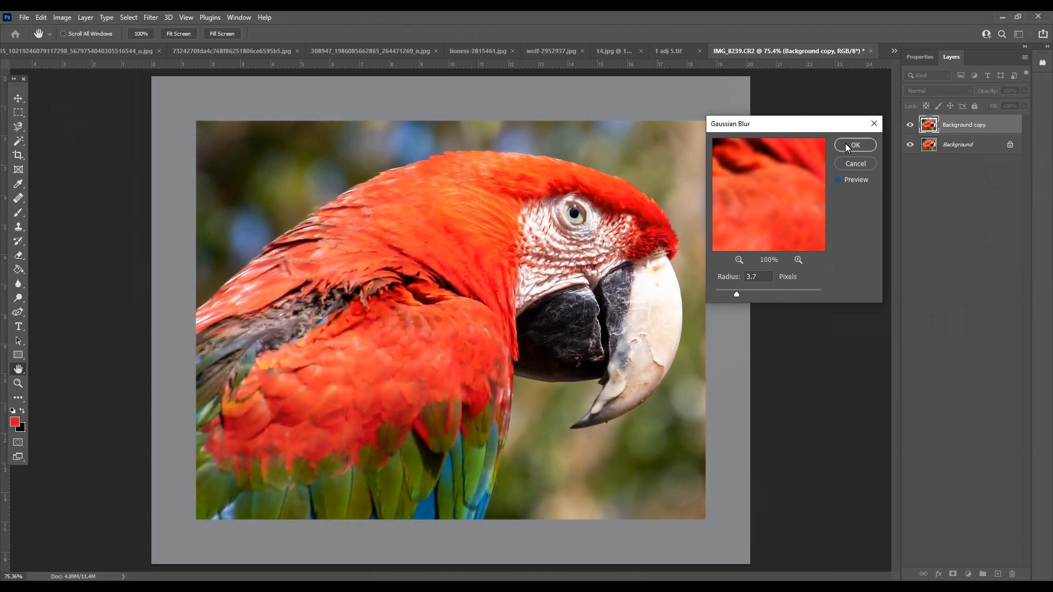
click(838, 181)
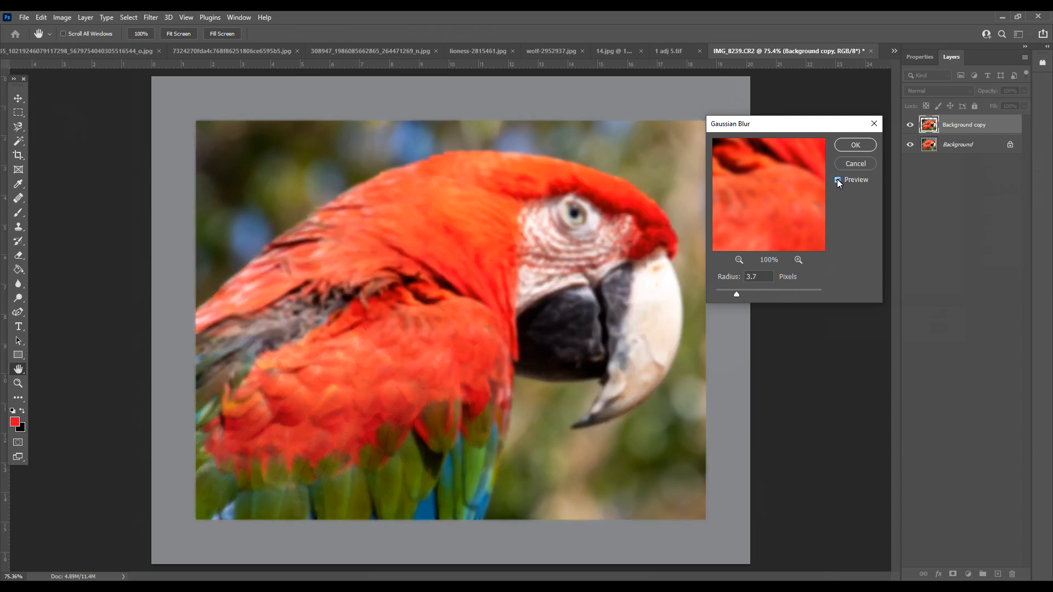
drag(741, 295, 742, 295)
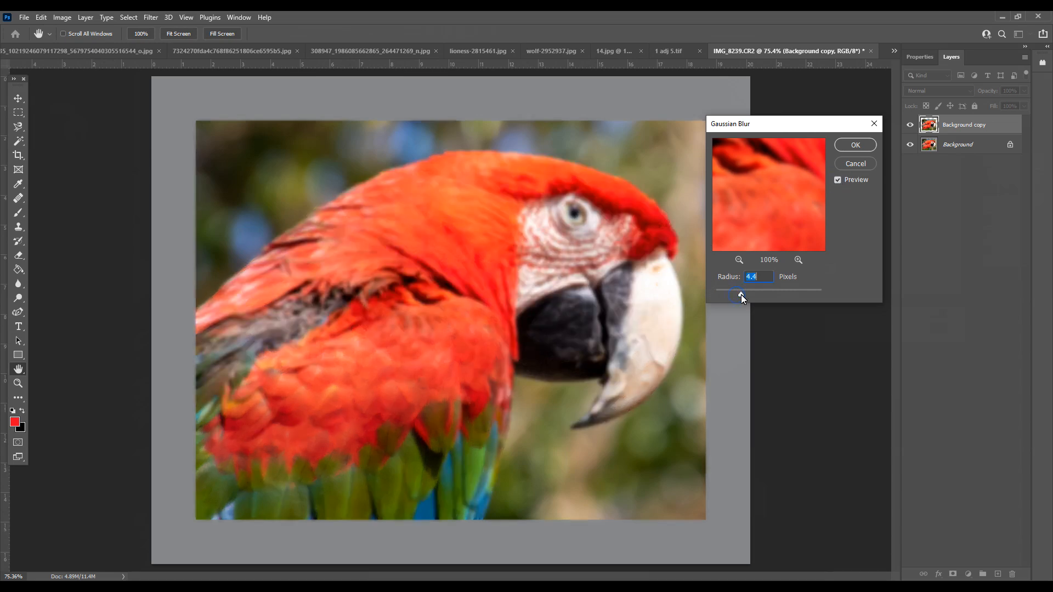
click(847, 146)
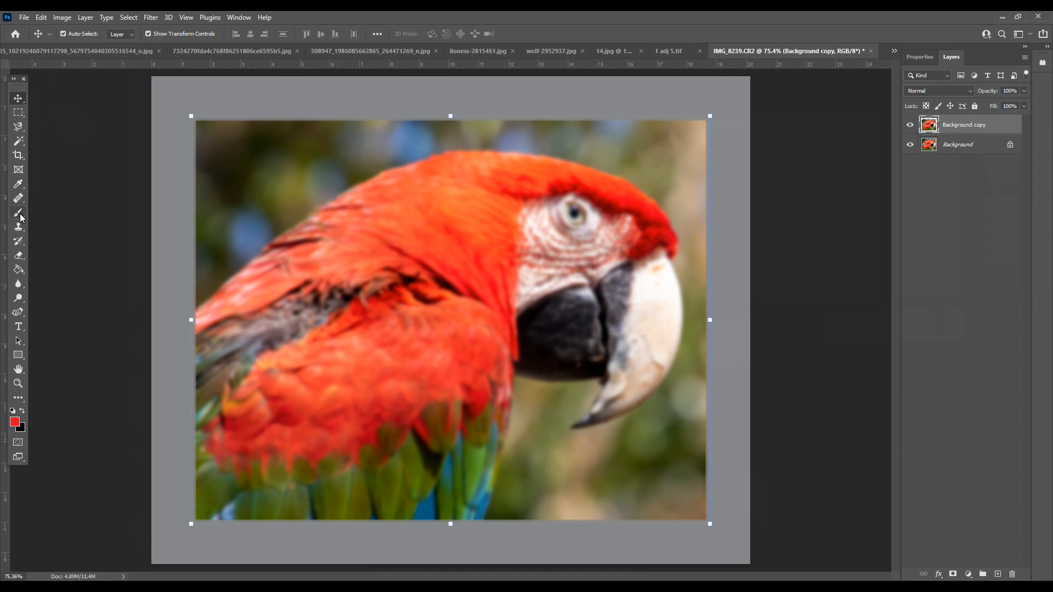
Activate the Brush tool with a Soft Round tip, 40 px in size and 39% hardness
drag(16, 86, 111, 103)
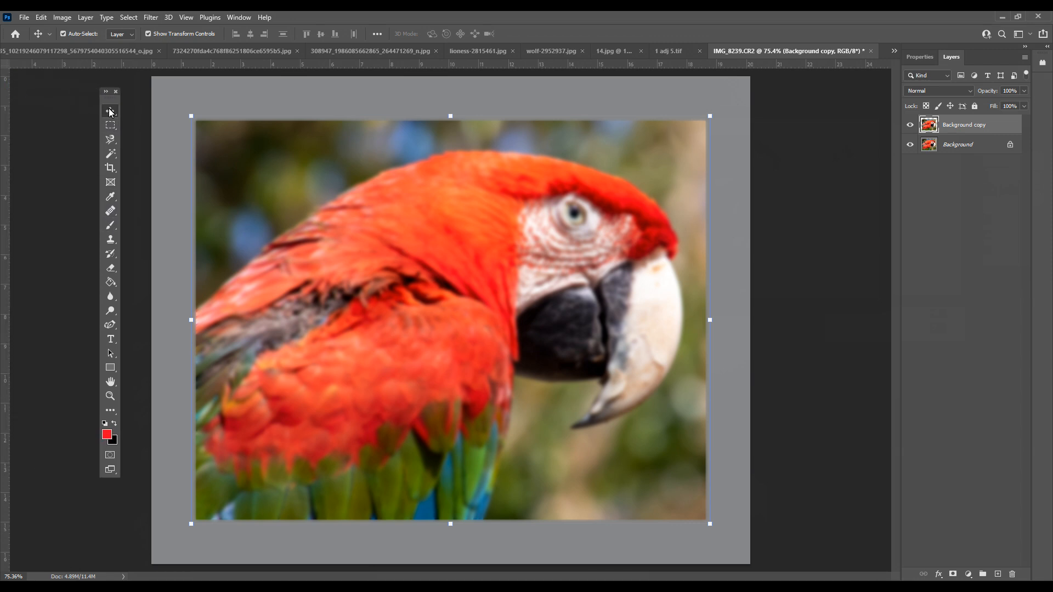
click(110, 226)
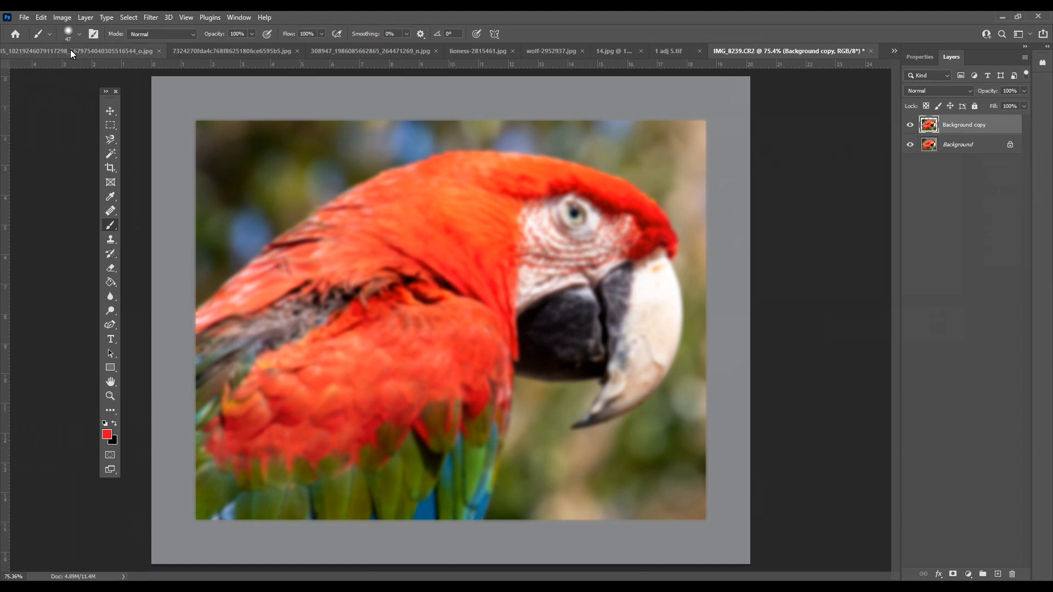
click(79, 35)
drag(120, 66, 116, 67)
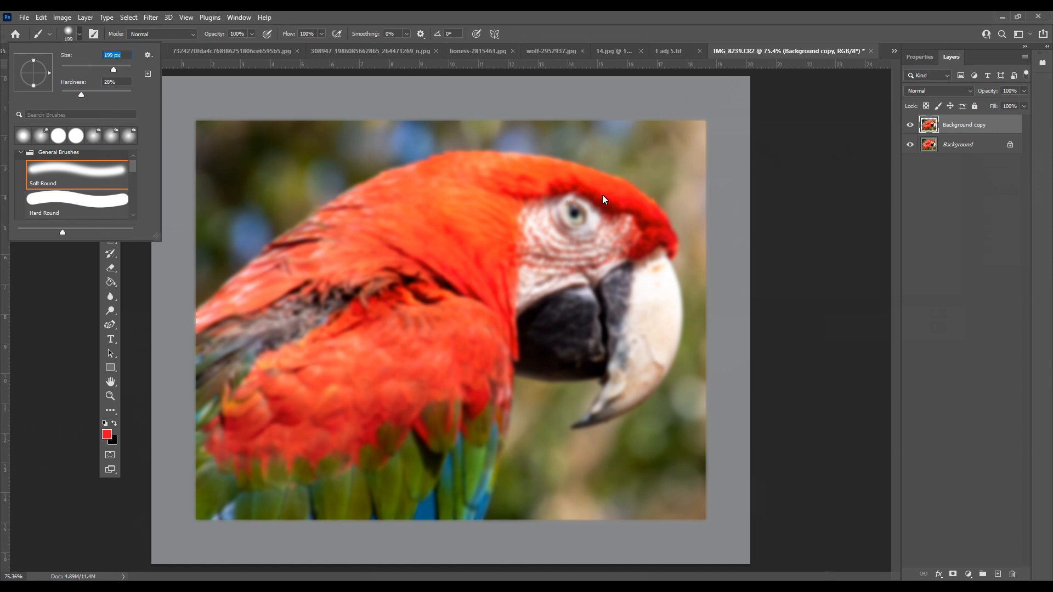
click(79, 67)
mouse_move(80, 93)
mouse_down()
mouse_move(61, 93)
mouse_move(123, 95)
mouse_move(89, 93)
mouse_up()
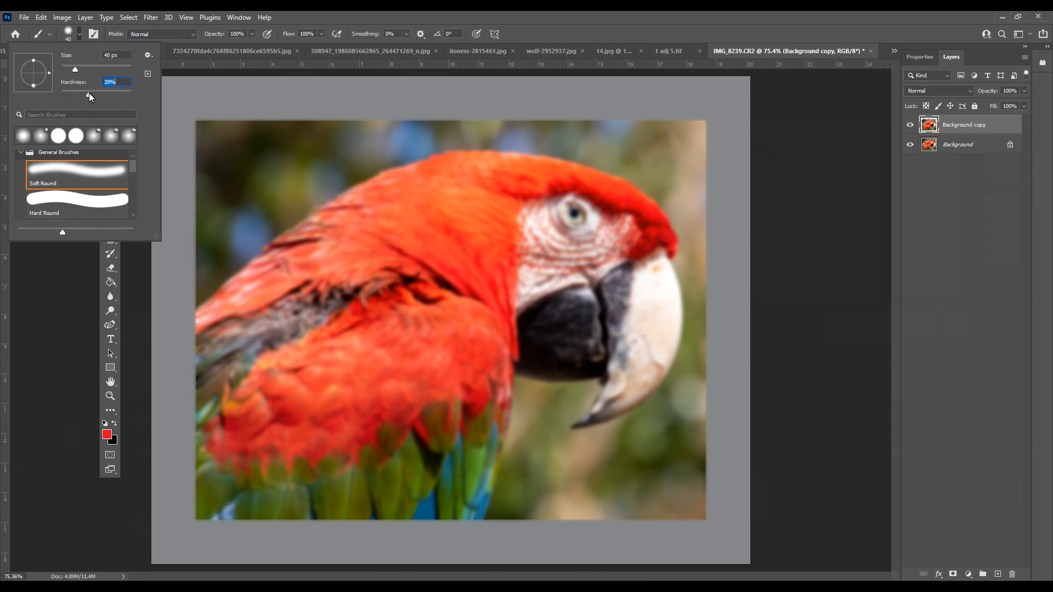
click(350, 15)
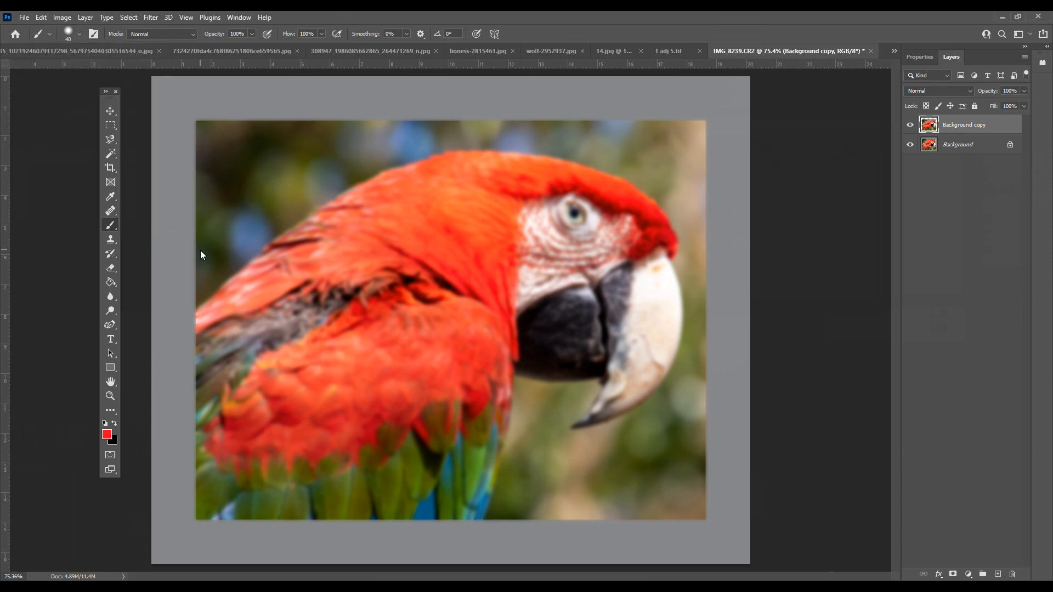
Sample the orange-red of the parrot's forehead and paint a stroke from it across the background, ending in a blob on the grey border
alt+click(621, 190)
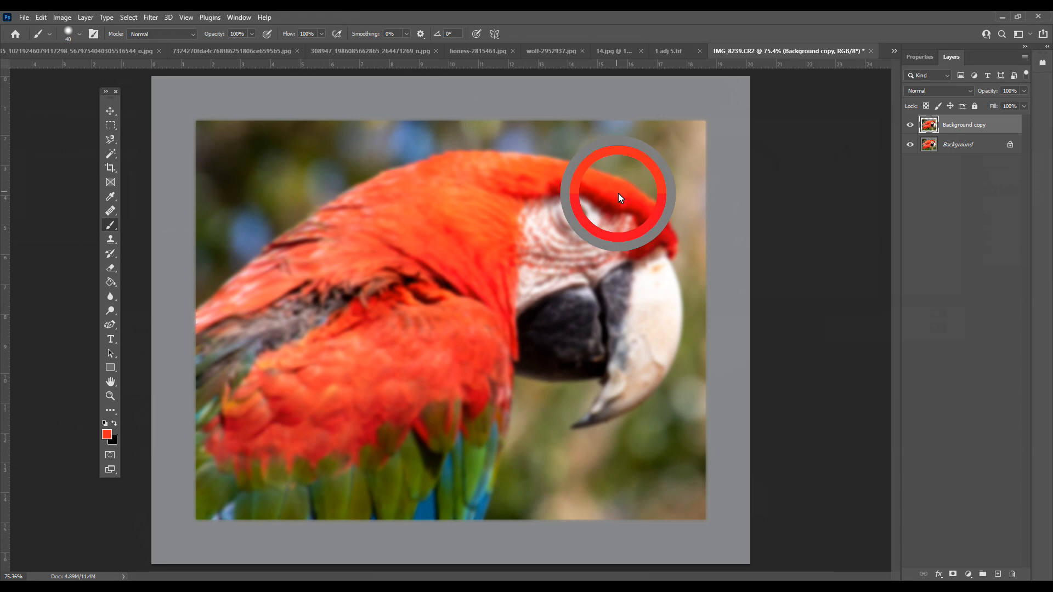
mouse_move(620, 190)
mouse_down()
mouse_move(649, 170)
mouse_move(637, 222)
mouse_move(625, 231)
mouse_move(630, 255)
mouse_move(653, 294)
mouse_move(685, 290)
mouse_move(685, 216)
mouse_move(618, 186)
mouse_up()
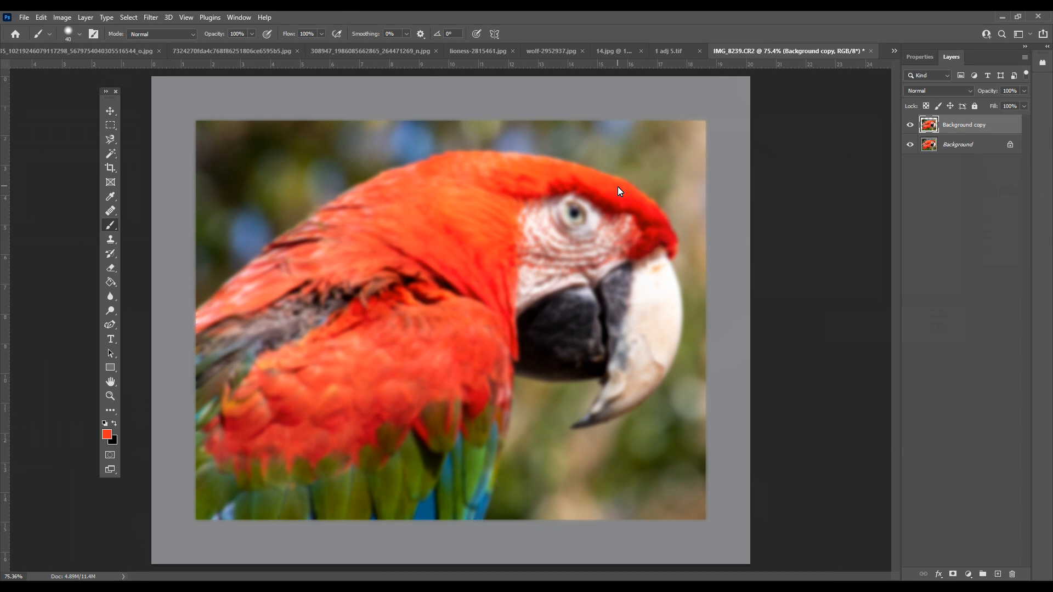
alt+click(618, 186)
drag(699, 183, 727, 181)
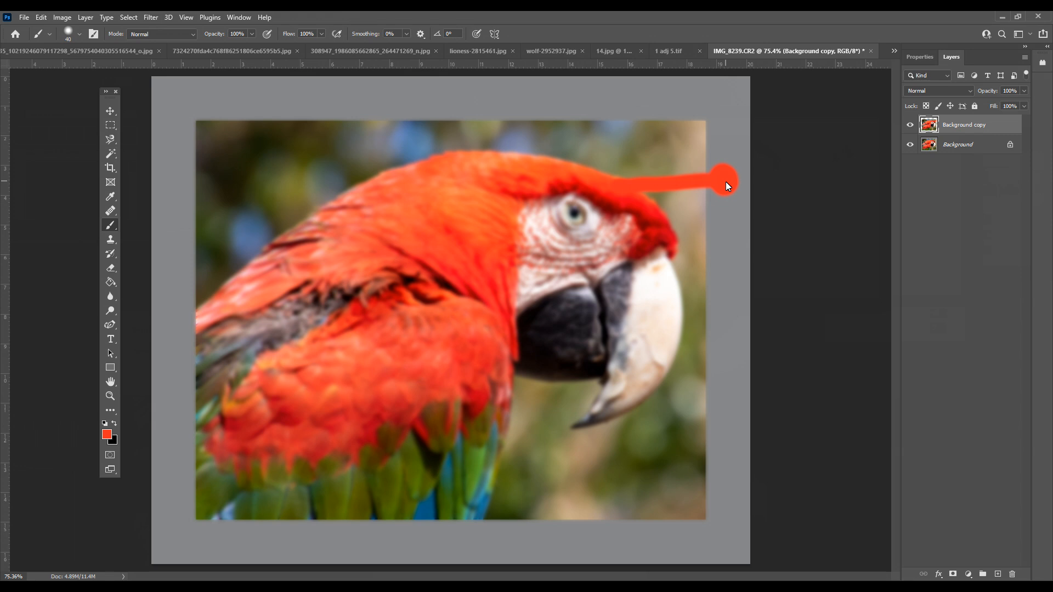
Set the brush opacity to 42%, sample the orange on the parrot's head and paint a second stroke diagonally up into the grey border
click(251, 32)
drag(229, 45, 223, 45)
click(597, 180)
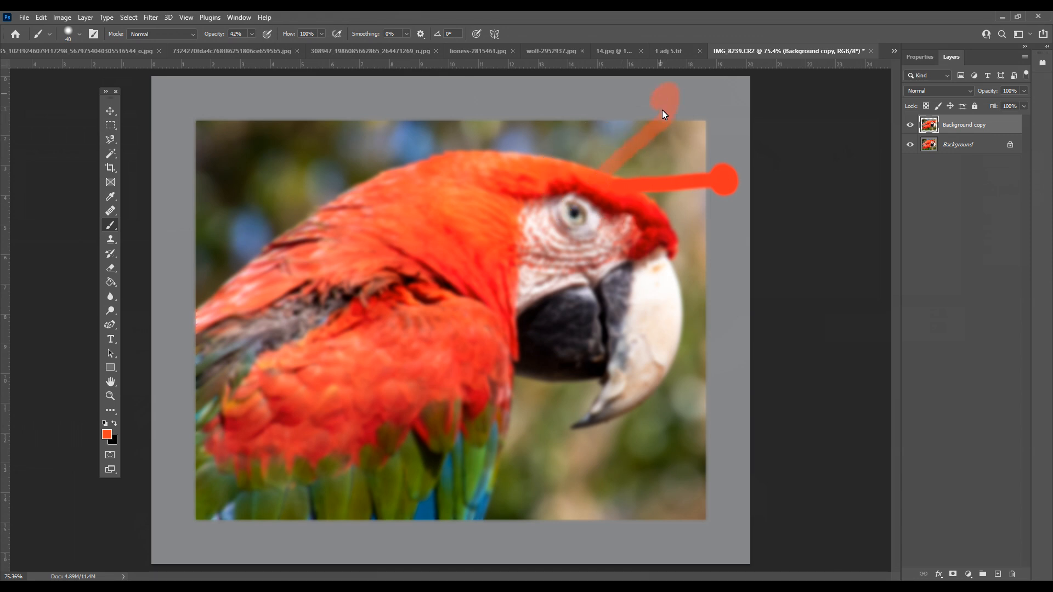
Undo the diagonal semi-transparent orange stroke and set the brush opacity back to 100%
key(ctrl+z)
click(253, 34)
drag(252, 48, 285, 47)
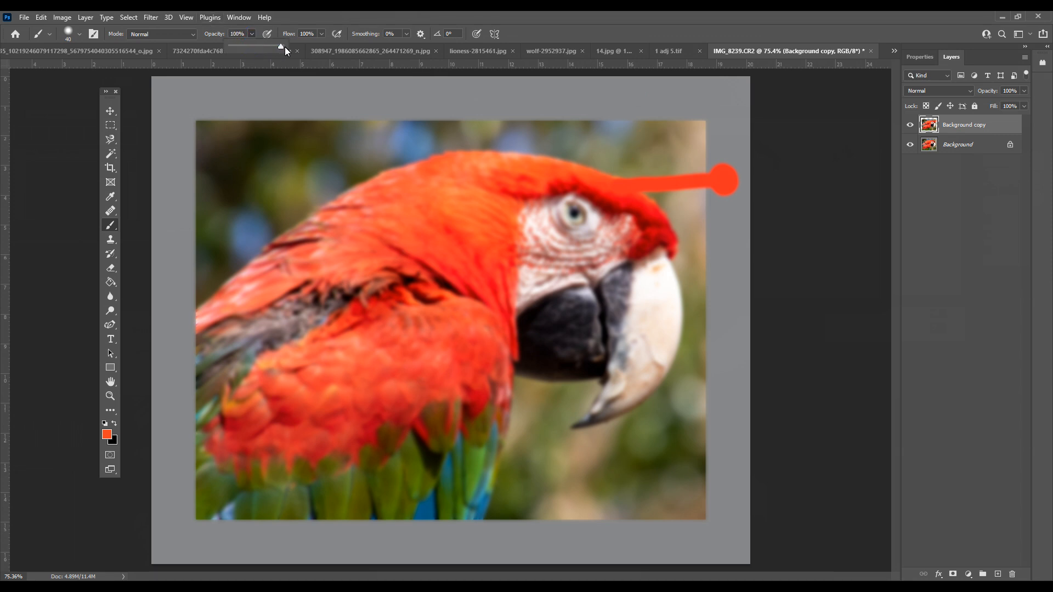
click(612, 12)
Paint two strokes ending in blobs on the grey border beside the beak, one in sampled beak white and one in sampled forehead red
alt+click(671, 296)
drag(724, 283, 724, 284)
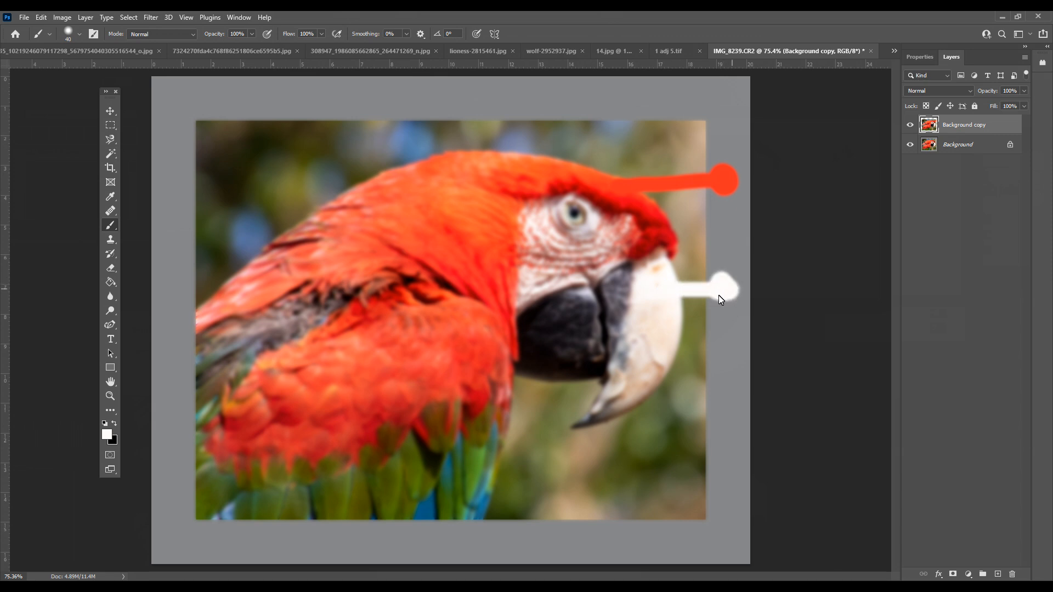
alt+click(654, 216)
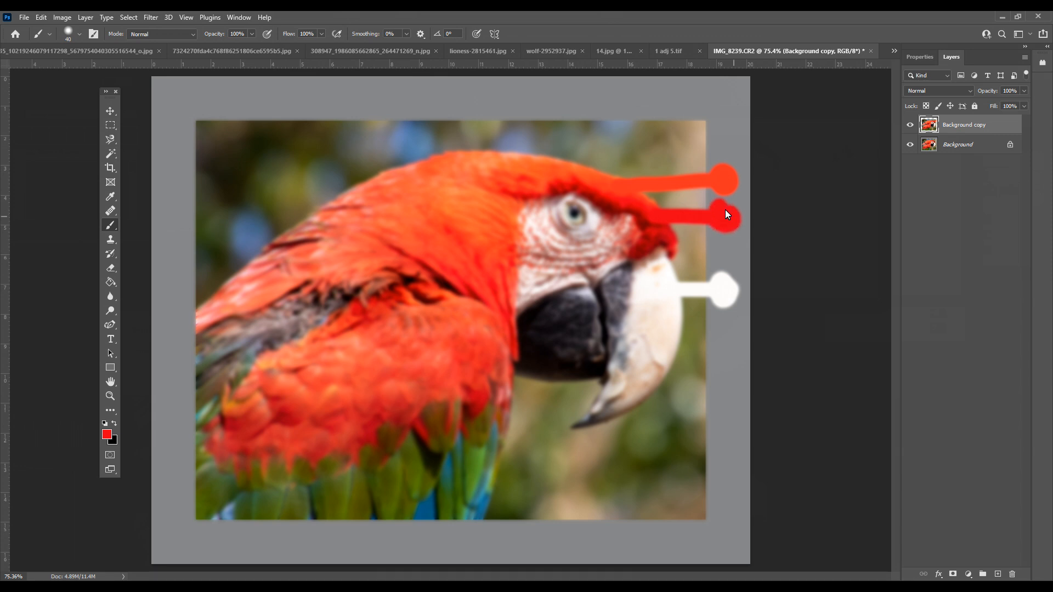
click(733, 200)
Sample the green and the blue of the lower feathers and paint a stroke of each down into the grey border below, ending in blobs
mouse_move(479, 472)
alt+mouse_down()
mouse_move(468, 463)
mouse_move(479, 475)
alt+mouse_up()
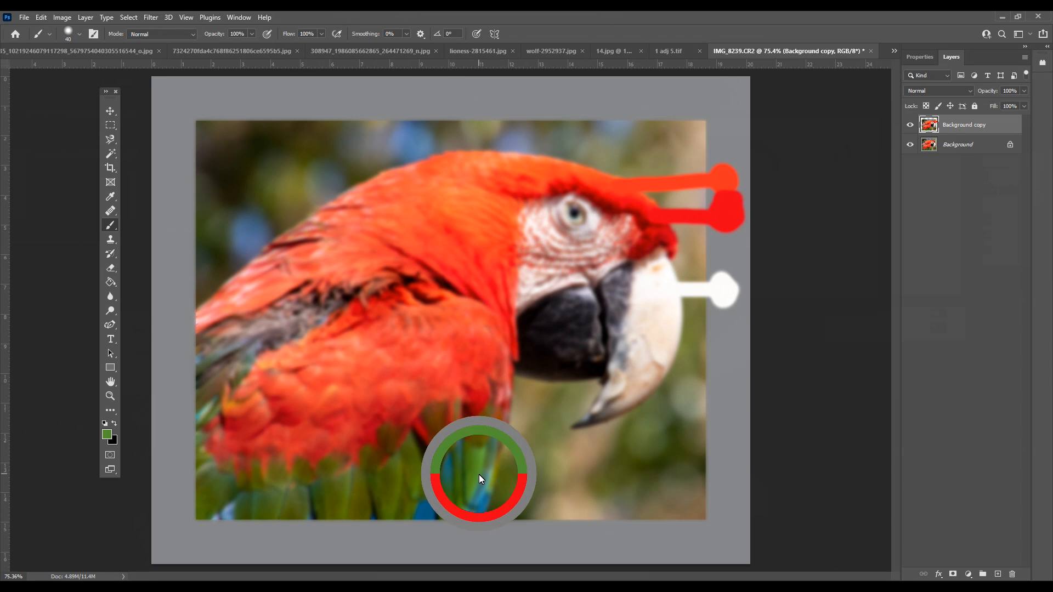
alt+drag(479, 475, 479, 475)
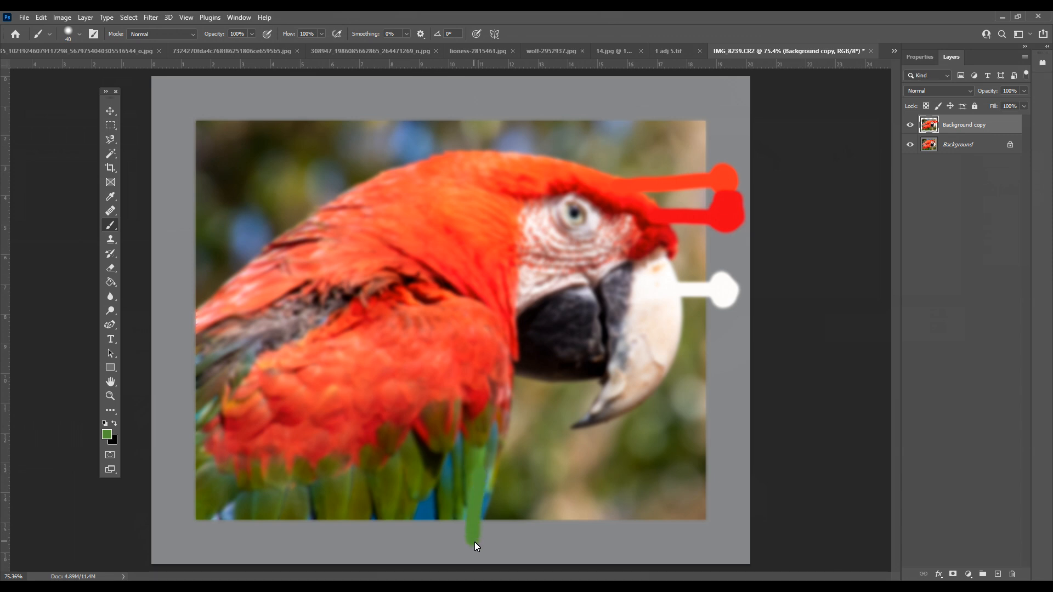
alt+click(427, 511)
drag(426, 538, 428, 538)
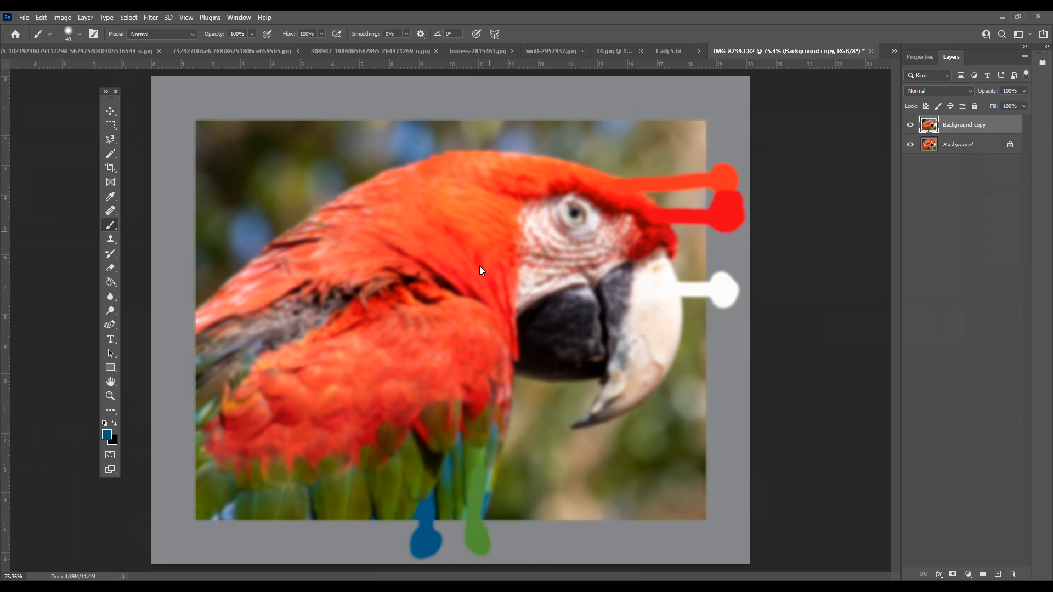
Hide and show the Background copy layer to compare the painted strokes with the original photo
click(910, 126)
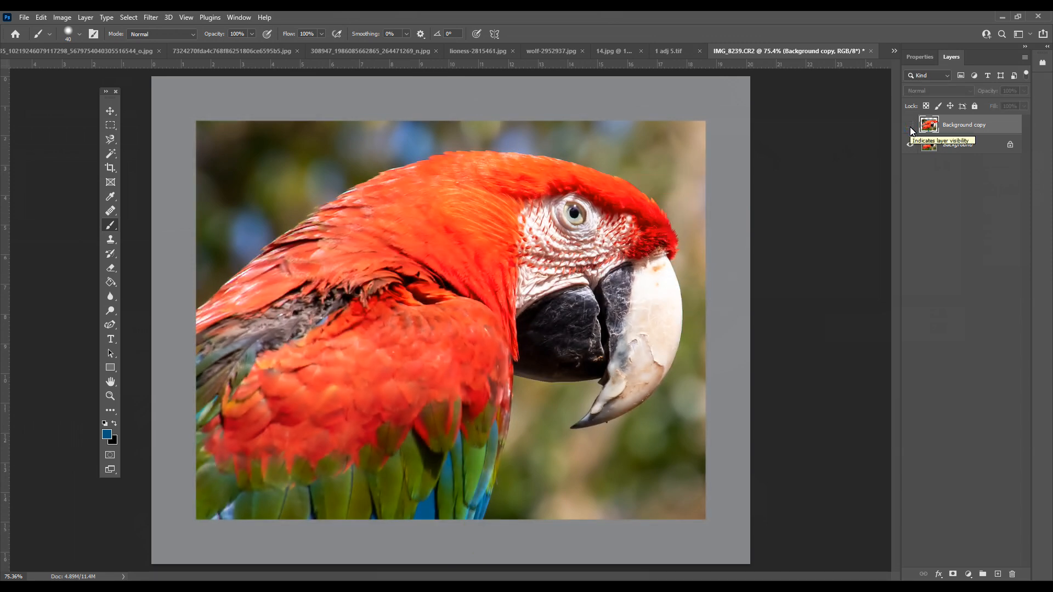
click(910, 127)
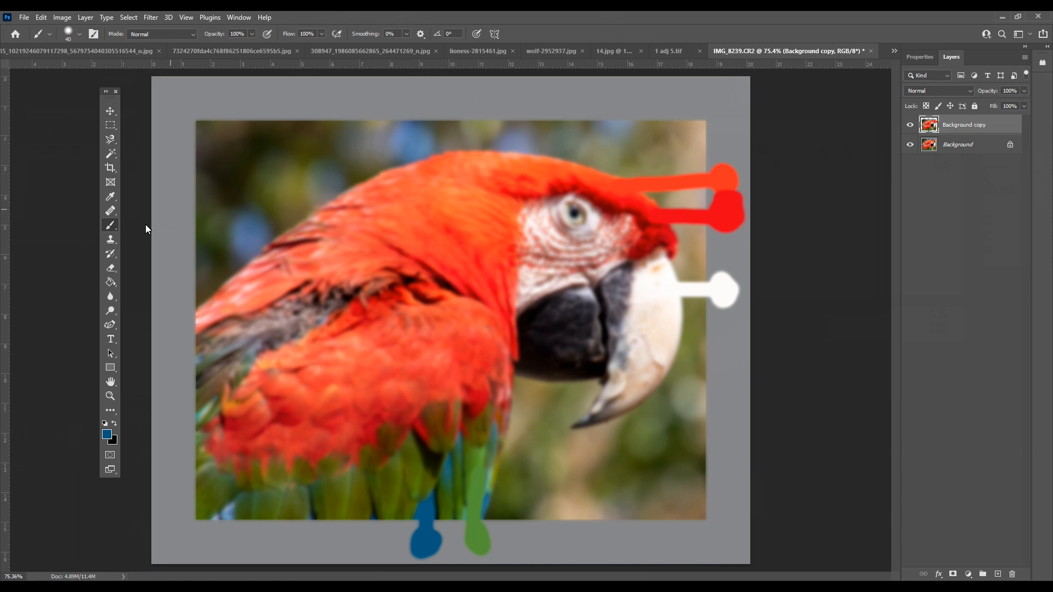
With the Brush tool, sample the orange on top of the parrot's head and paint a stroke straight up into a blob on the grey border
click(112, 228)
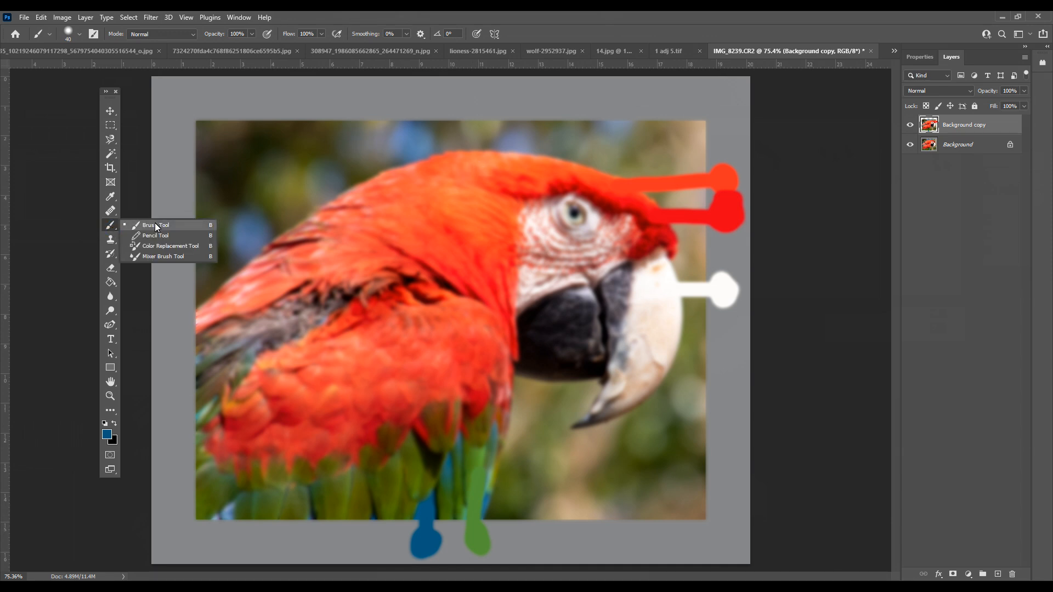
click(168, 225)
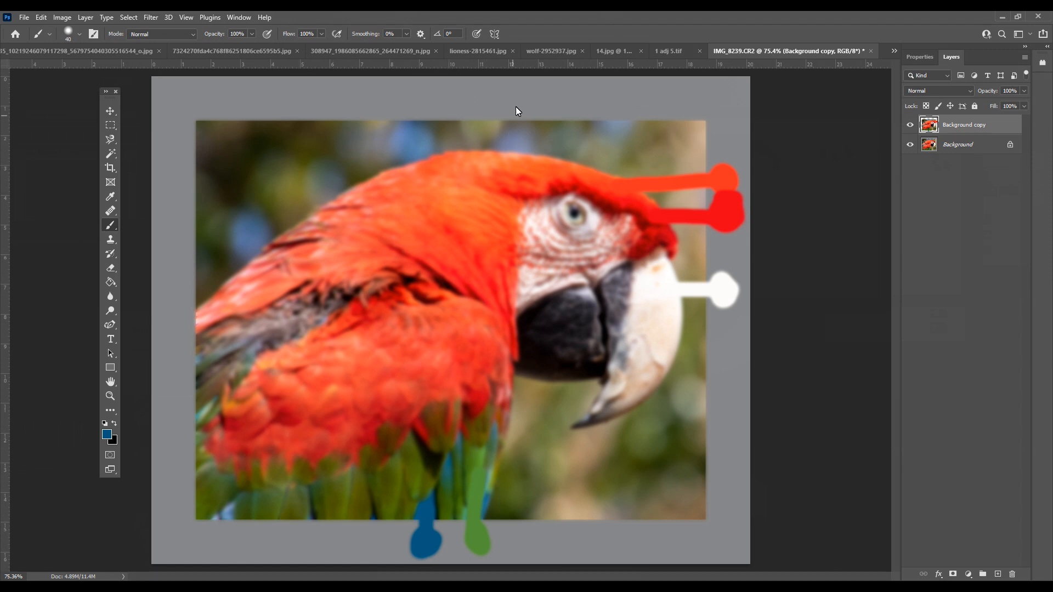
alt+click(536, 167)
drag(536, 166, 541, 101)
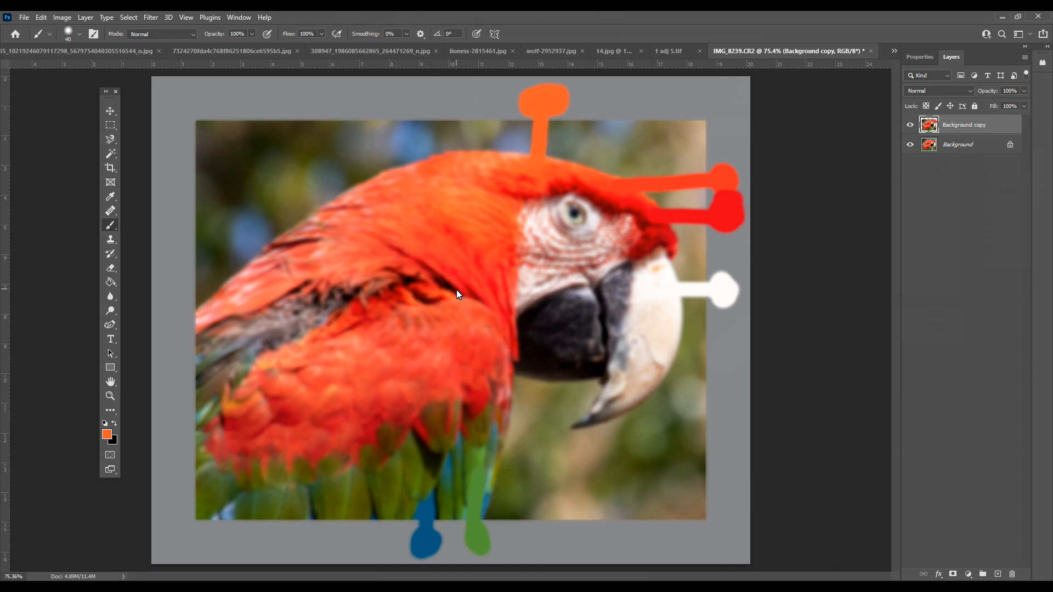
Toggle the visibility of the Background copy layer twice to compare the blurred, painted version with the sharp original
click(911, 125)
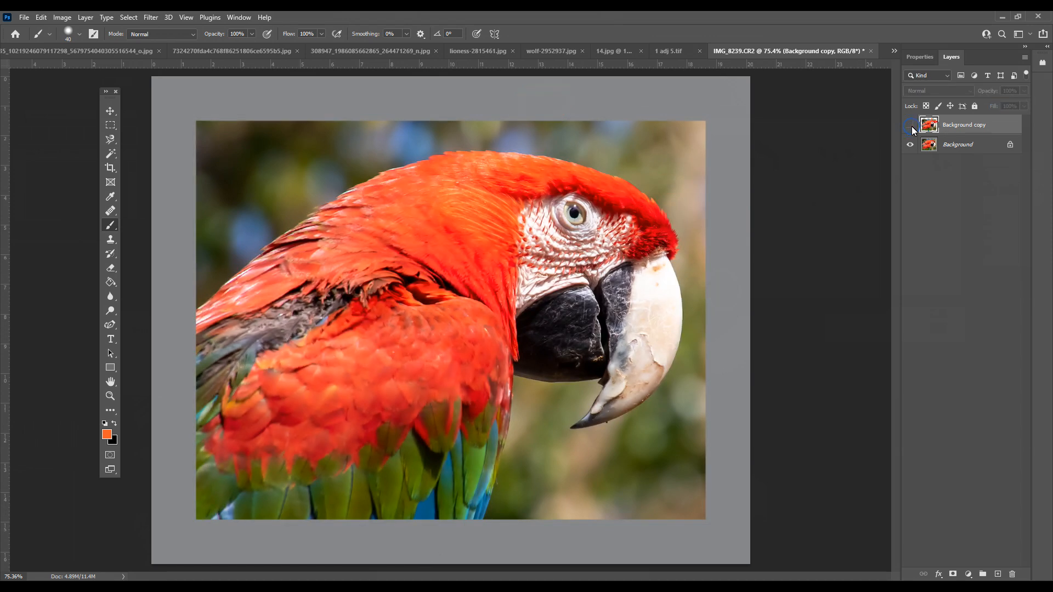
click(910, 125)
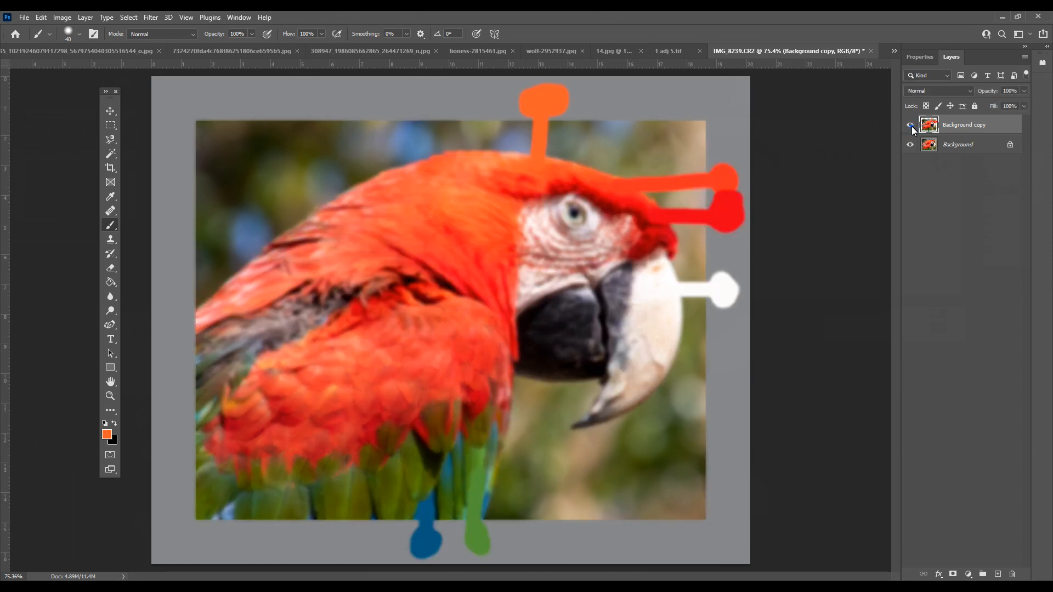
click(911, 125)
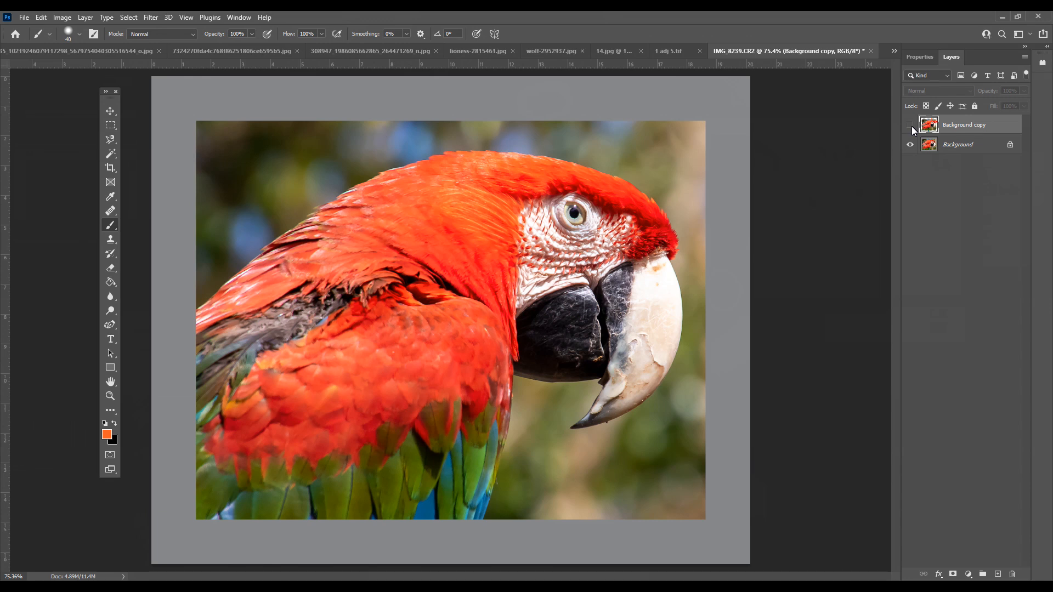
click(911, 125)
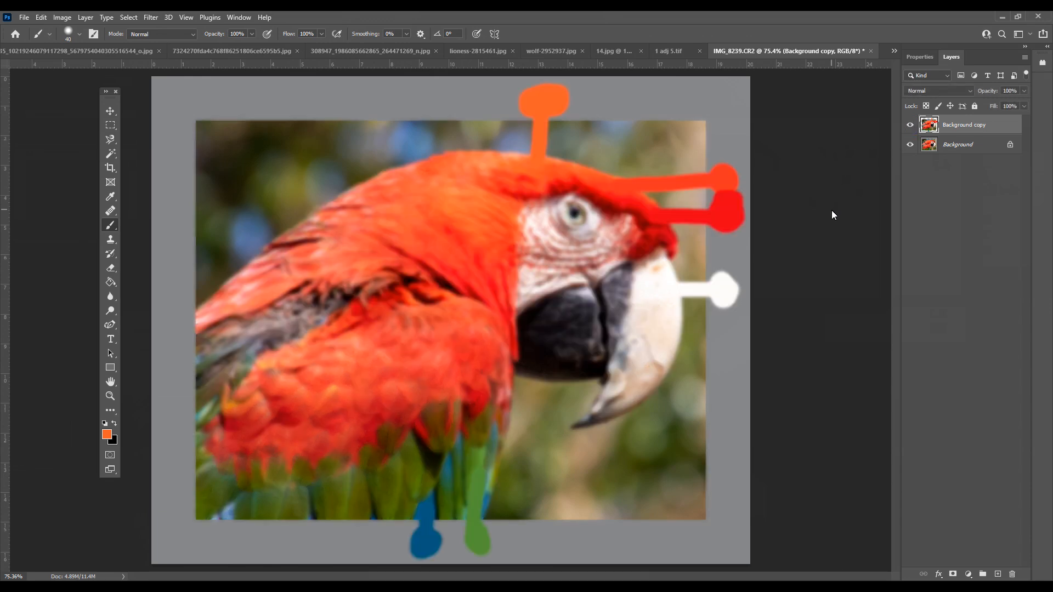